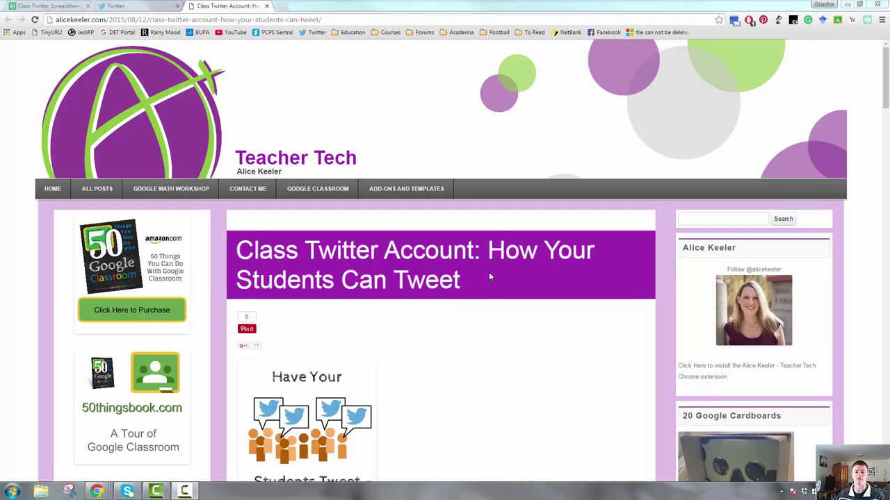
# Step: In the Class Twitter template, inspect row 2's cells: character-count formula, class hashtag and tweet-link formula
pyautogui.click(60, 5)
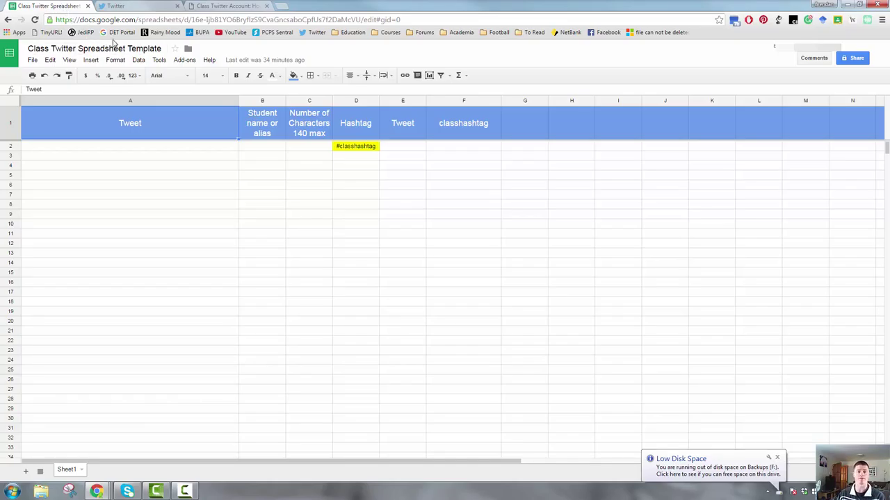
pyautogui.click(156, 150)
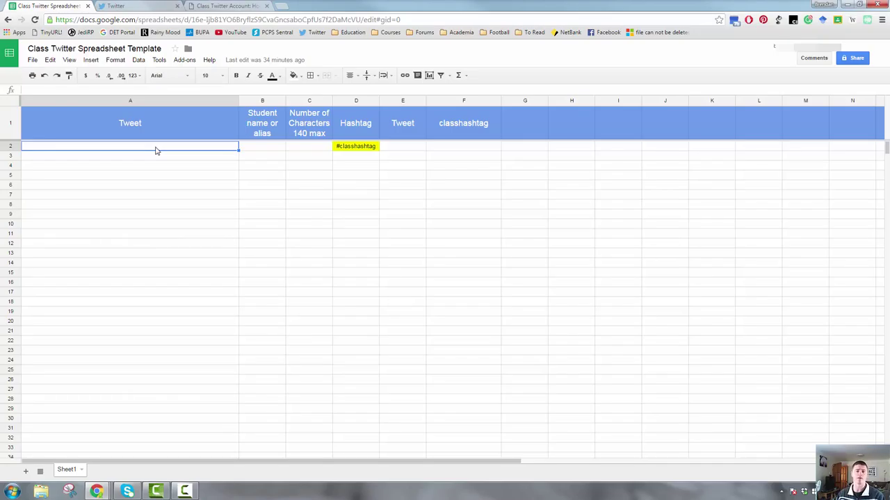
pyautogui.press('Tab')
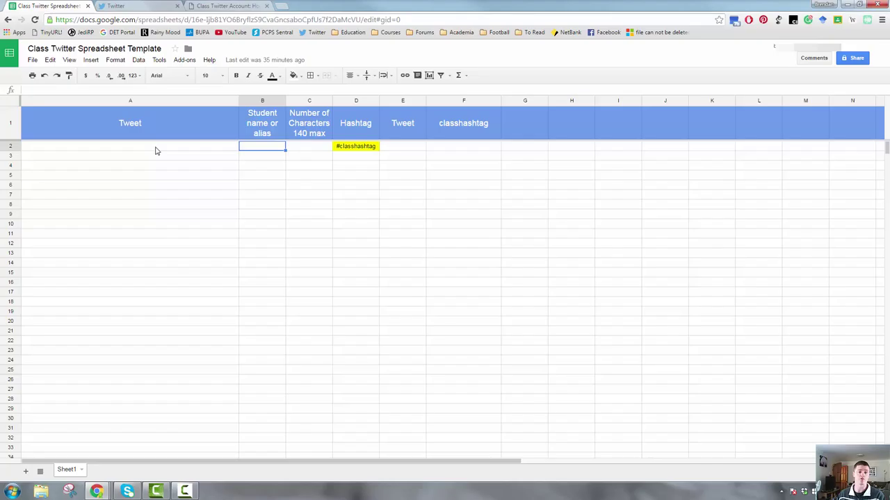
pyautogui.press('Tab')
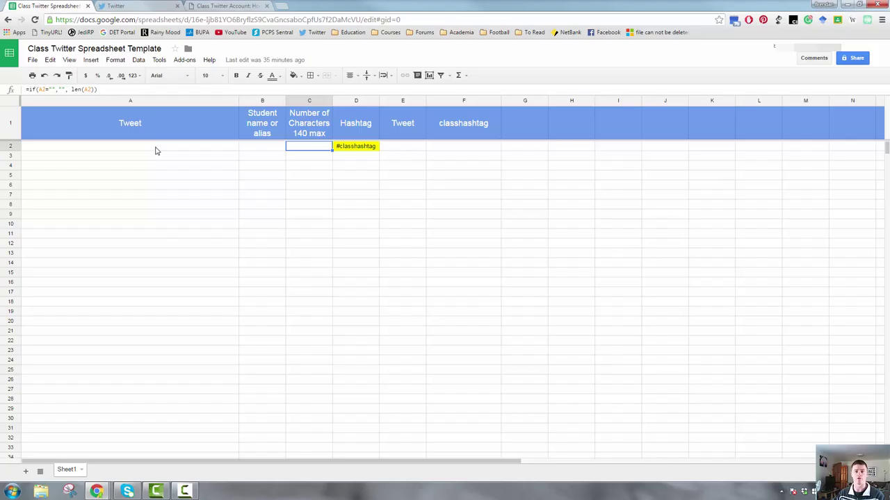
pyautogui.press('Right')
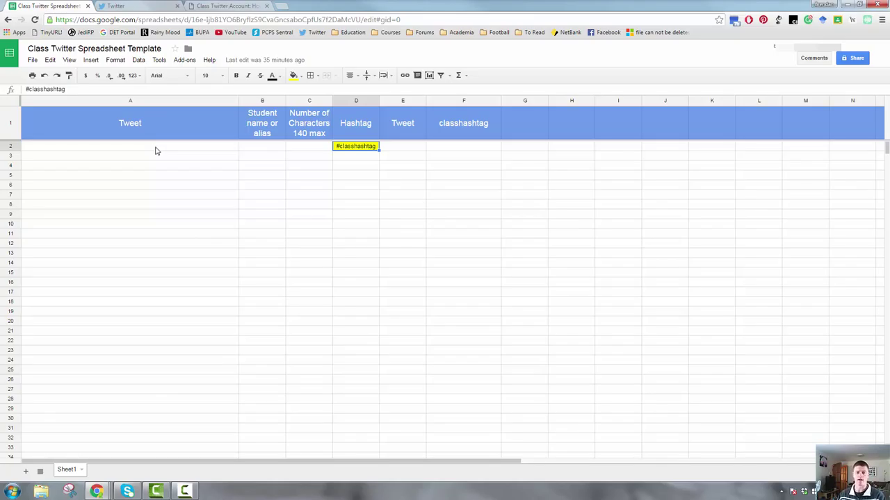
pyautogui.press('Right')
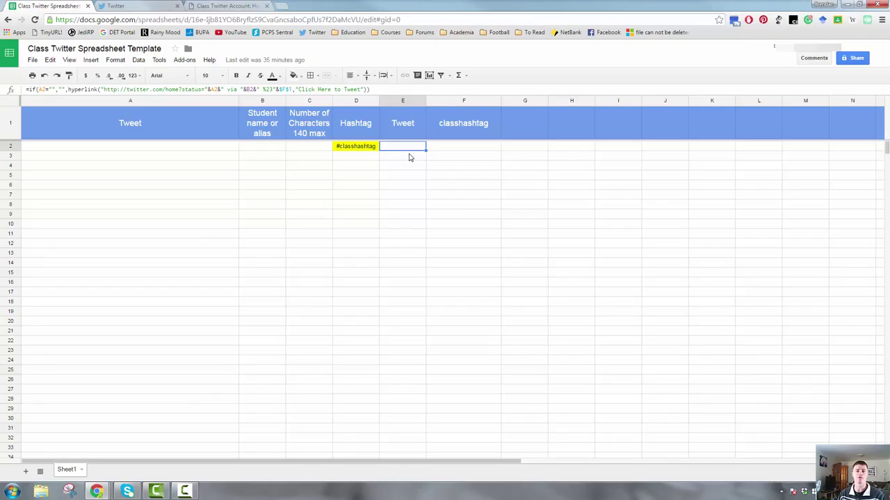
pyautogui.click(176, 147)
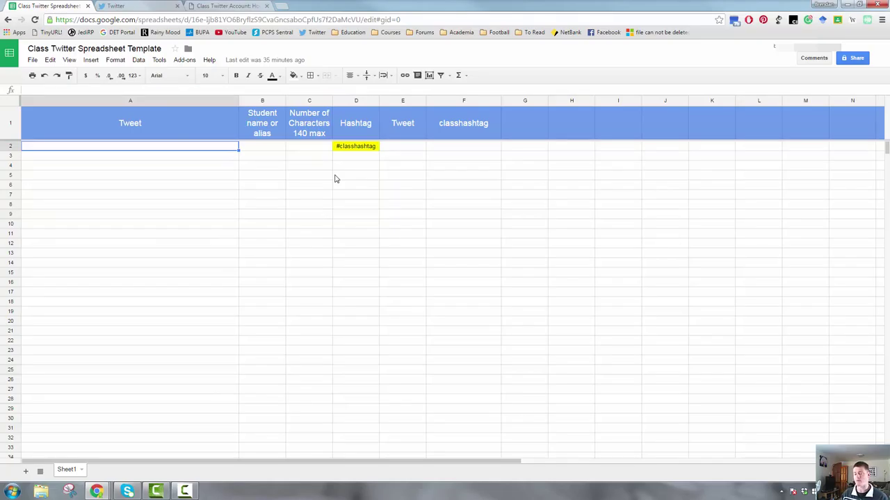
# Step: Enter 'Today I learned what a denominator is.' in A2 and check C2's 38-character count
pyautogui.write('Today I learned ')
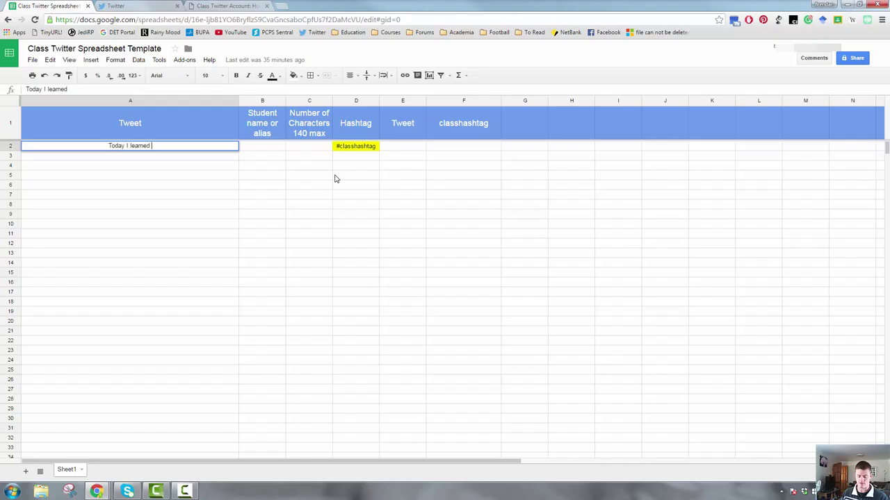
pyautogui.write('what a deno')
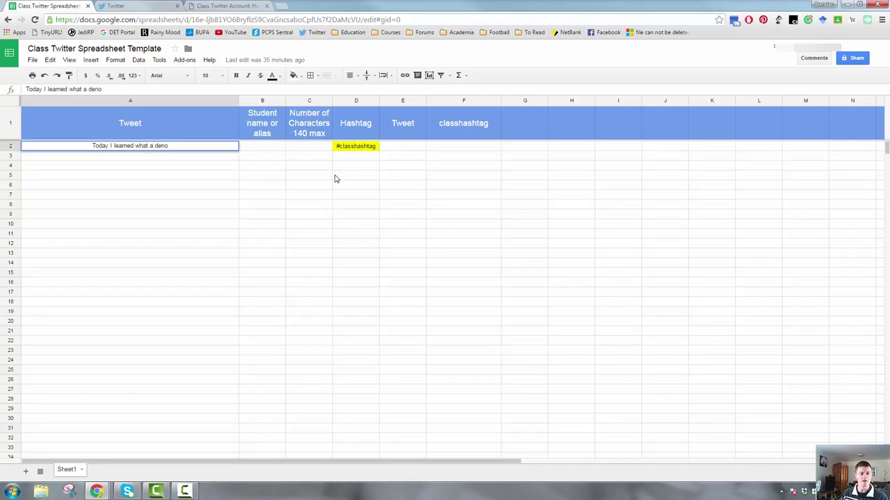
pyautogui.write('minatp')
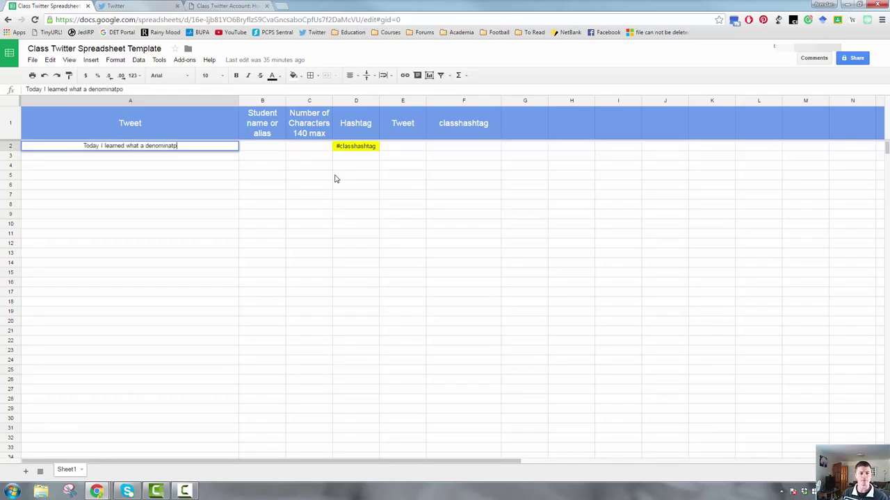
pyautogui.press('BackSpace')
pyautogui.write('or is')
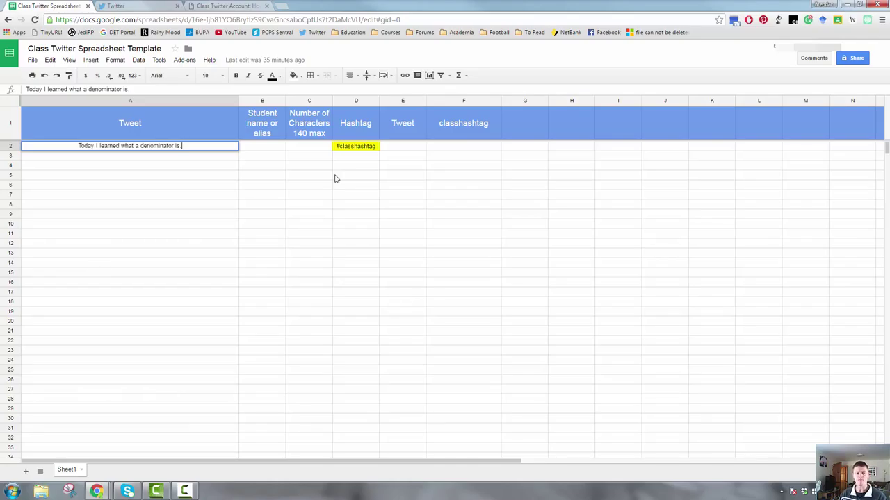
pyautogui.press('Return')
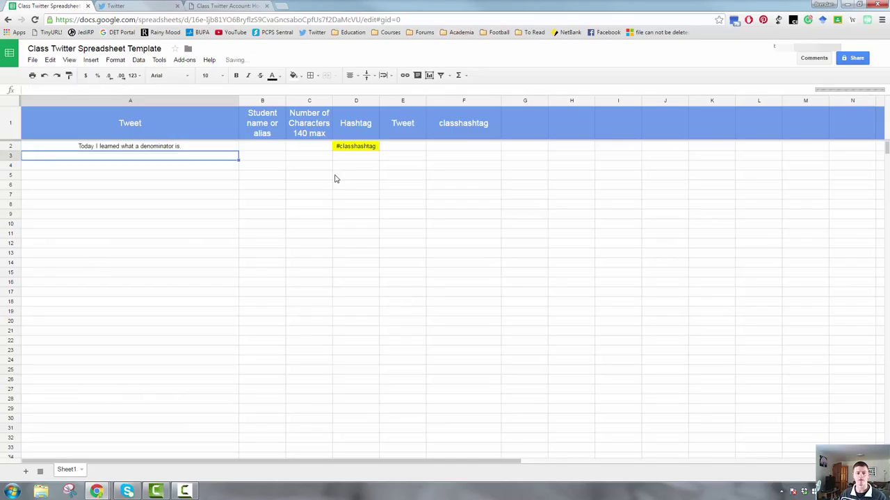
pyautogui.press('Up')
pyautogui.press('Right')
pyautogui.press('Right')
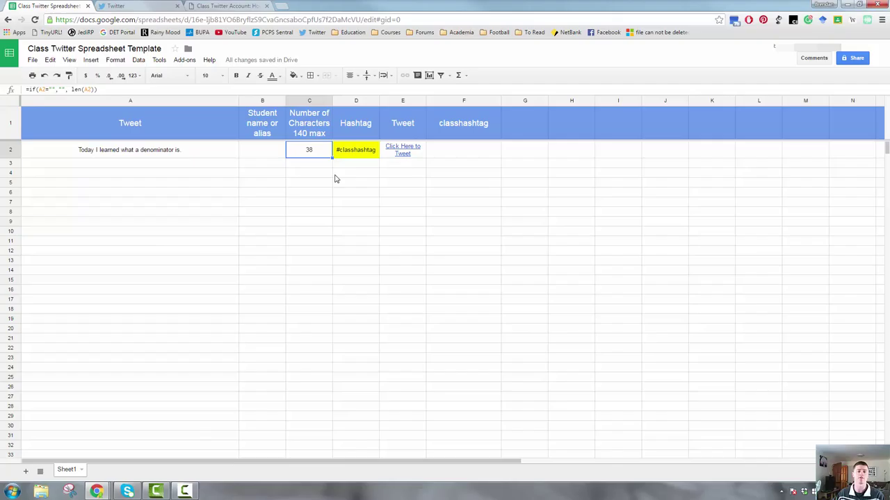
pyautogui.moveTo(407, 153)
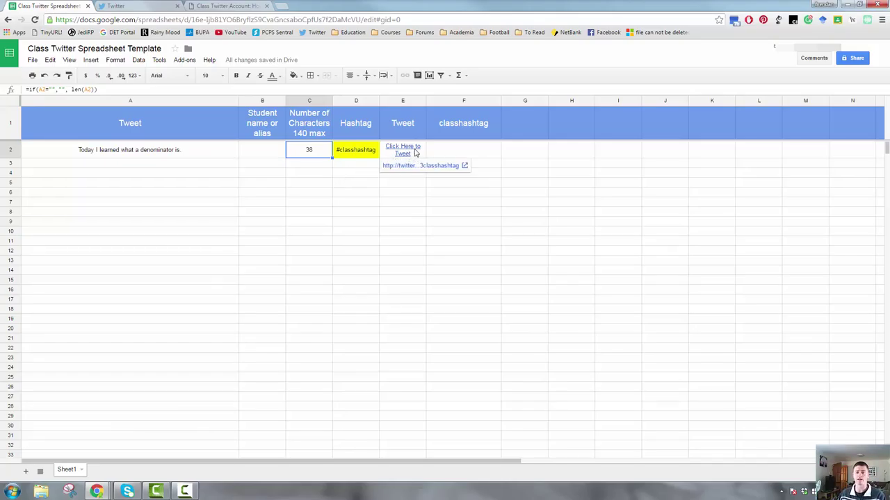
# Step: Set B2's student name to Test, replacing Jim, then follow E2's link to the prefilled tweet
pyautogui.click(266, 153)
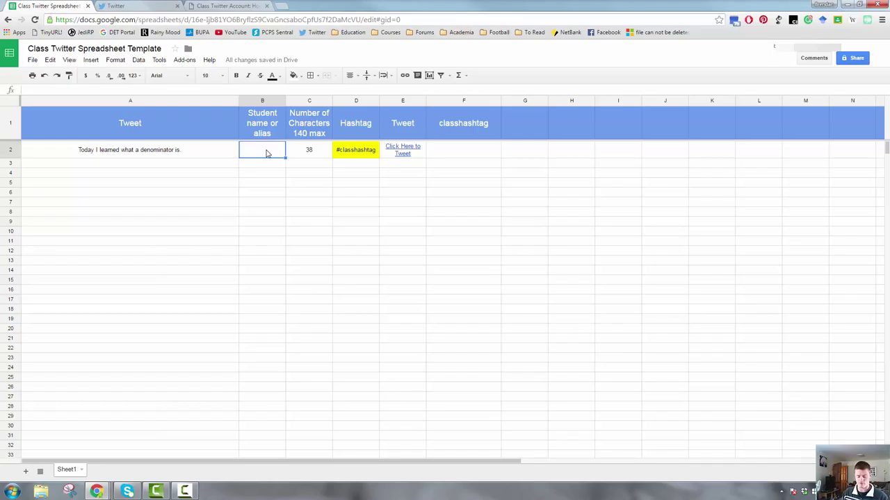
pyautogui.write('Jim')
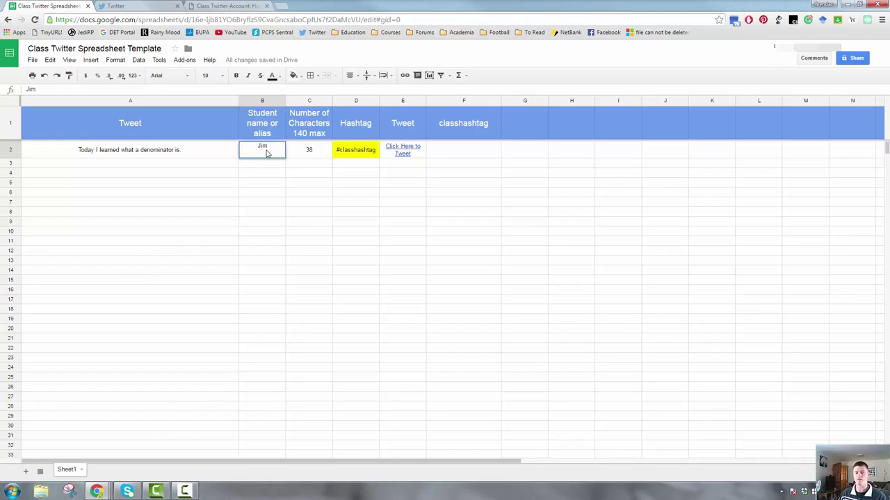
pyautogui.press('Return')
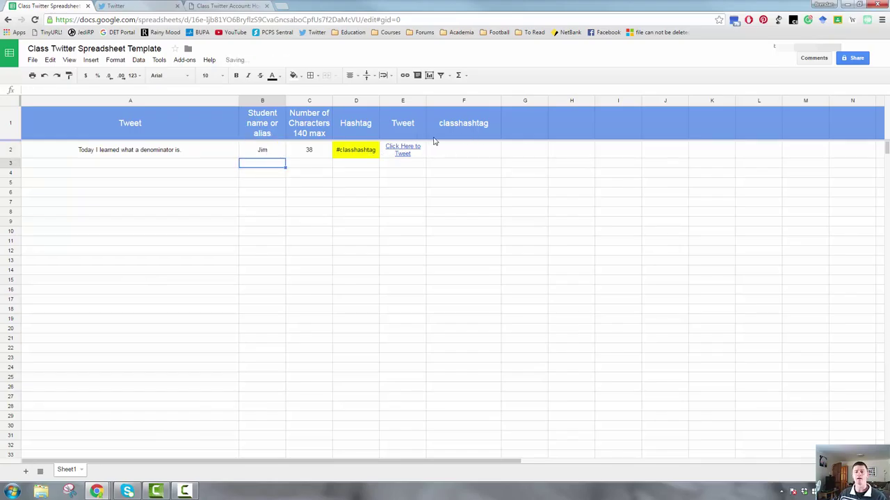
pyautogui.moveTo(406, 155)
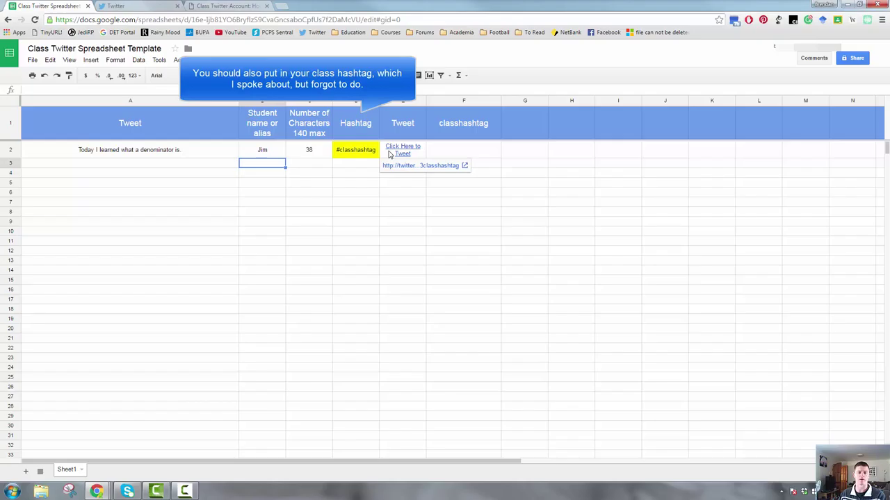
pyautogui.click(271, 153)
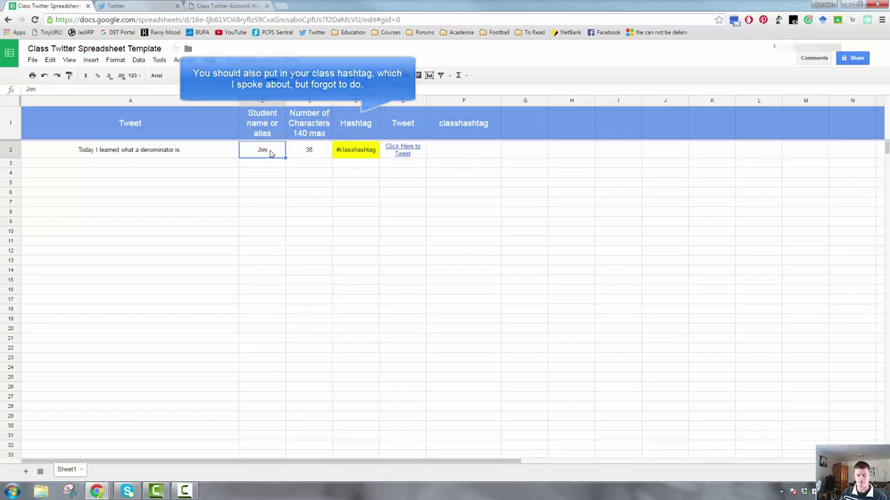
pyautogui.write('Test')
pyautogui.press('Return')
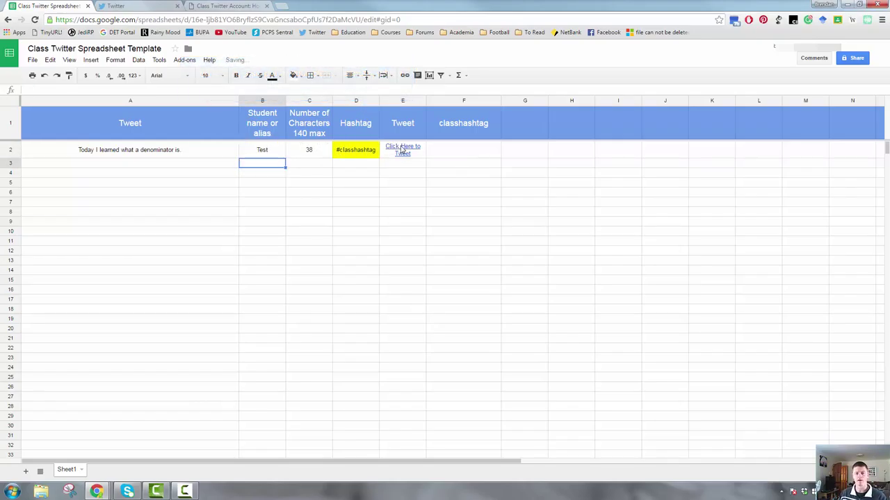
pyautogui.click(405, 155)
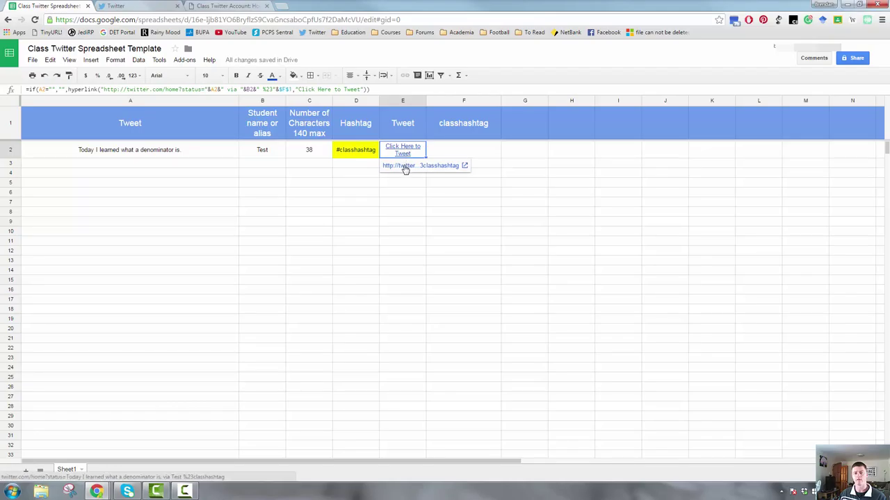
pyautogui.click(406, 166)
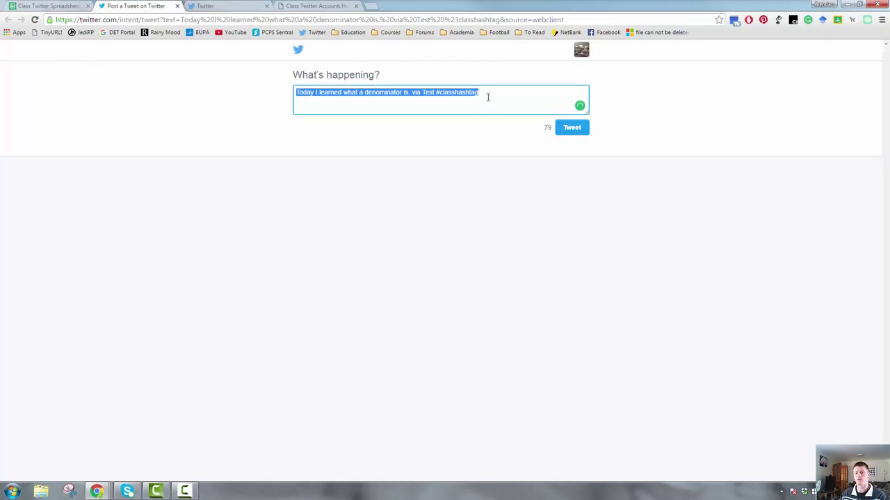
# Step: Deselect the prefilled tweet text in Twitter's compose box
pyautogui.click(428, 95)
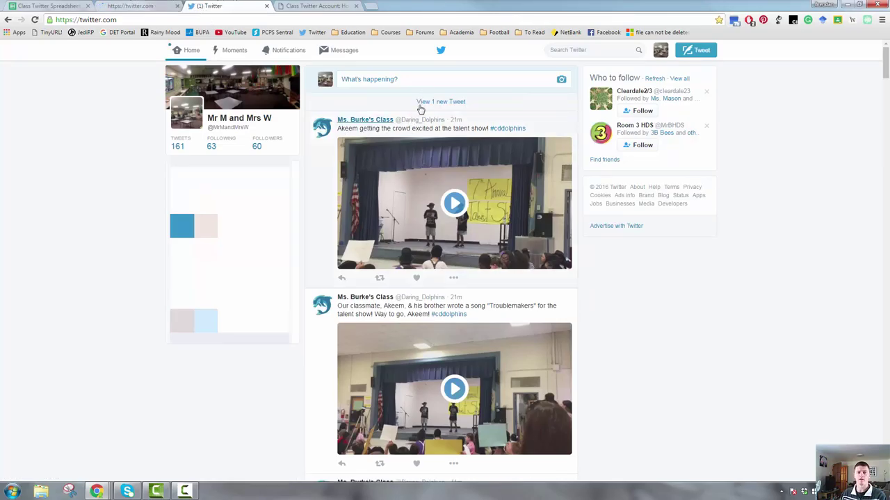
# Step: Load the newly posted tweet into the timeline, then return to the Teacher Tech article
pyautogui.click(460, 103)
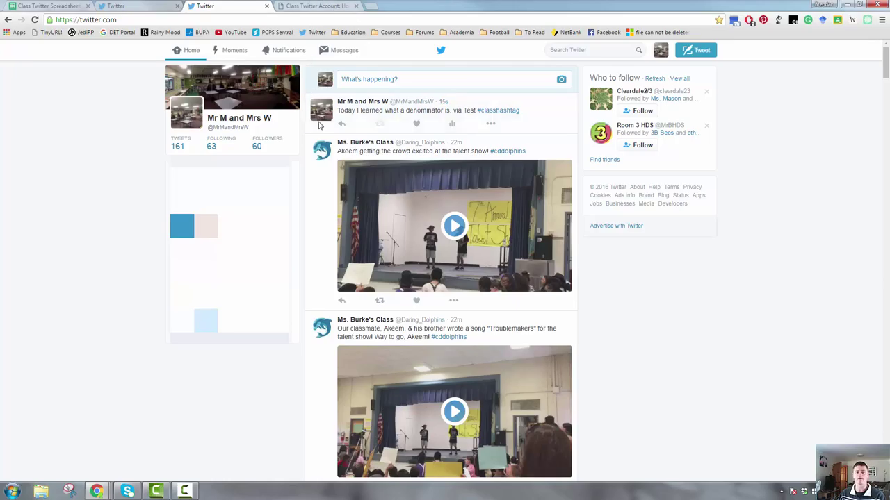
pyautogui.click(314, 5)
pyautogui.scroll(-15, 440, 179)
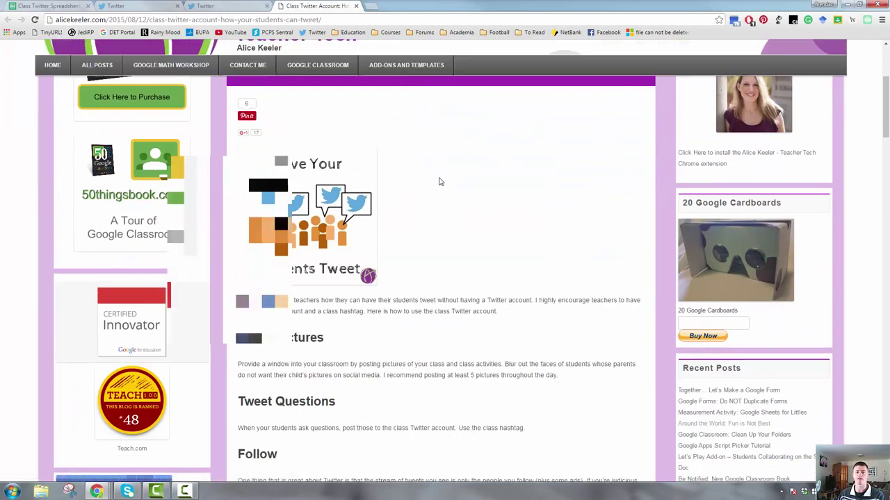
pyautogui.scroll(-3, 440, 180)
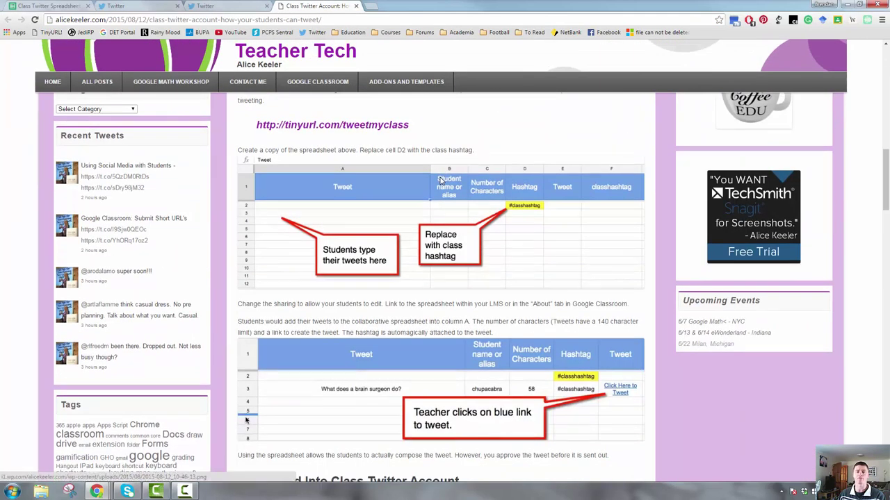
pyautogui.moveTo(422, 177); pyautogui.dragTo(256, 175)
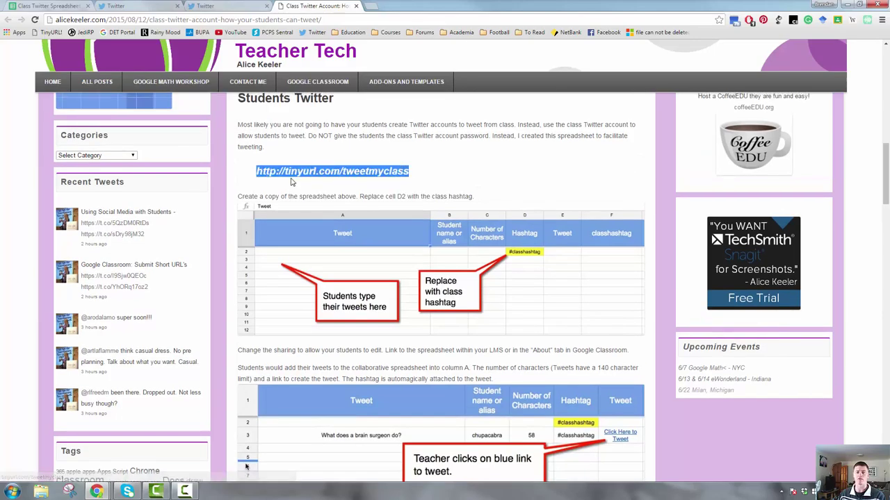